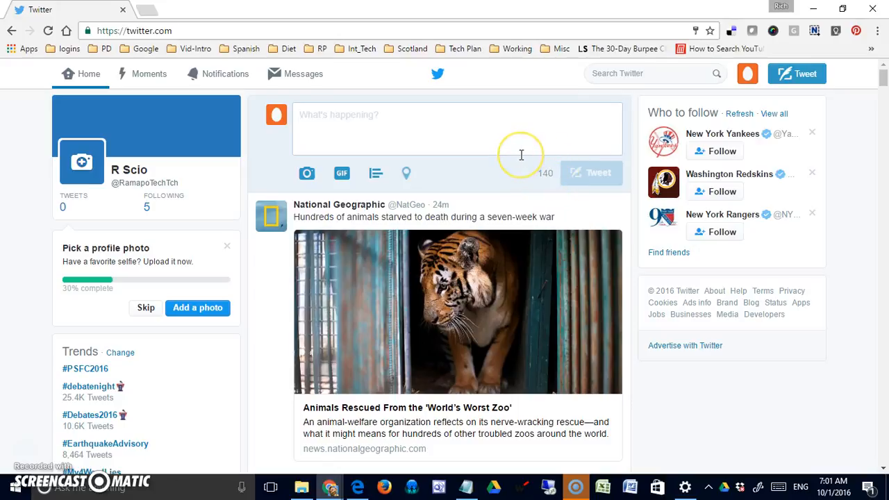
# Type a draft about being concise until it runs 10 characters over, then select 'be done.'
pyautogui.write('As I type')
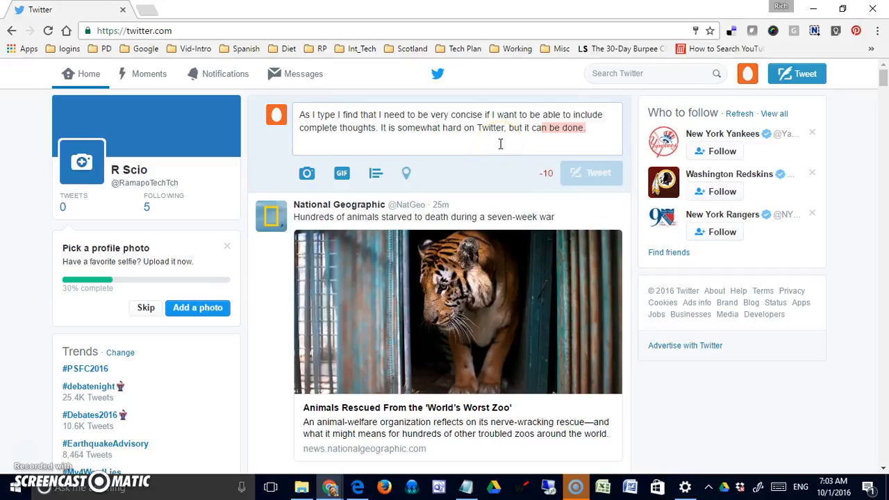
pyautogui.moveTo(601, 129); pyautogui.dragTo(552, 129)
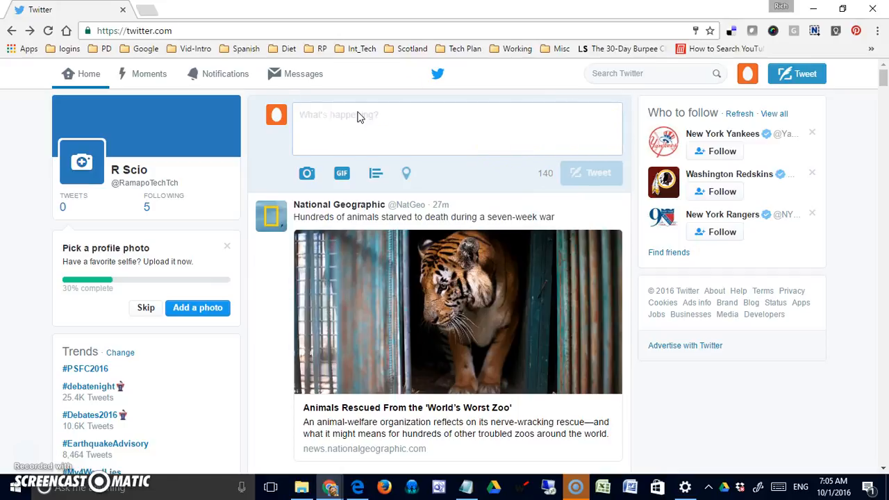
# Write 'Congratulations to 2016 Grads!' and attach ramapo.jpg, opening its people-tagging search
pyautogui.write('Congratulatoi')
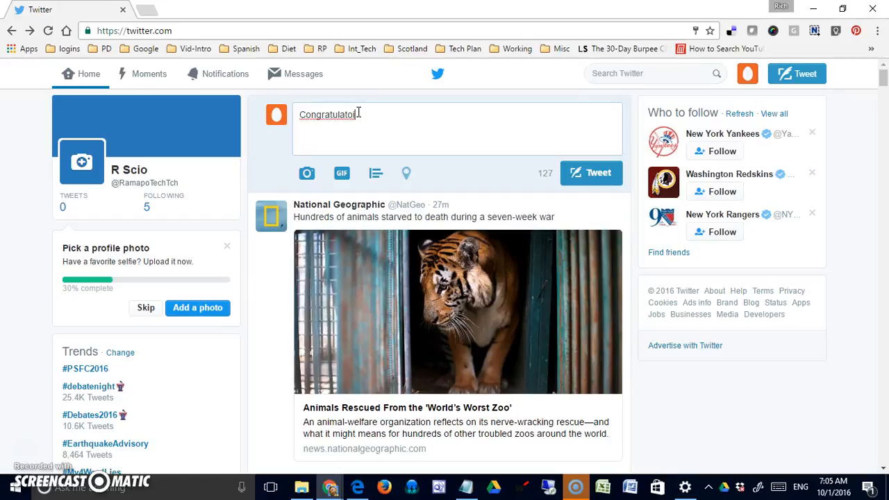
pyautogui.write('ns tions to 2016 ')
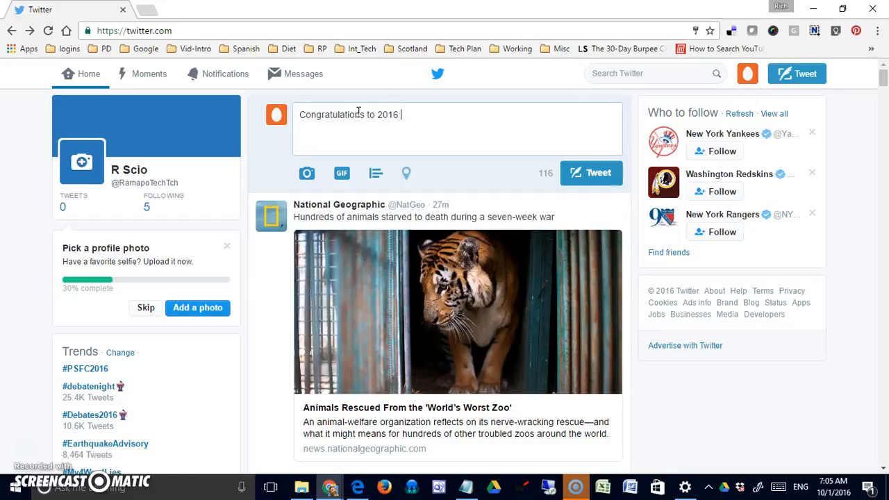
pyautogui.write('Grads!')
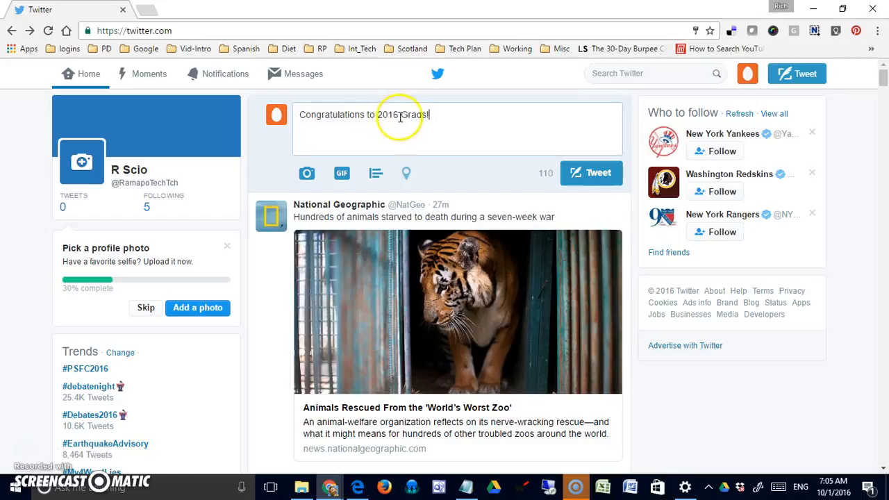
pyautogui.click(310, 175)
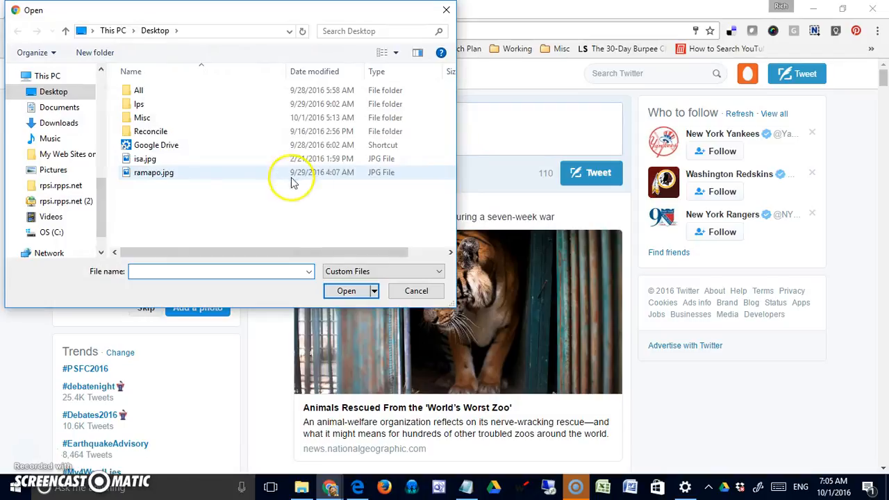
pyautogui.click(152, 173)
pyautogui.click(366, 291)
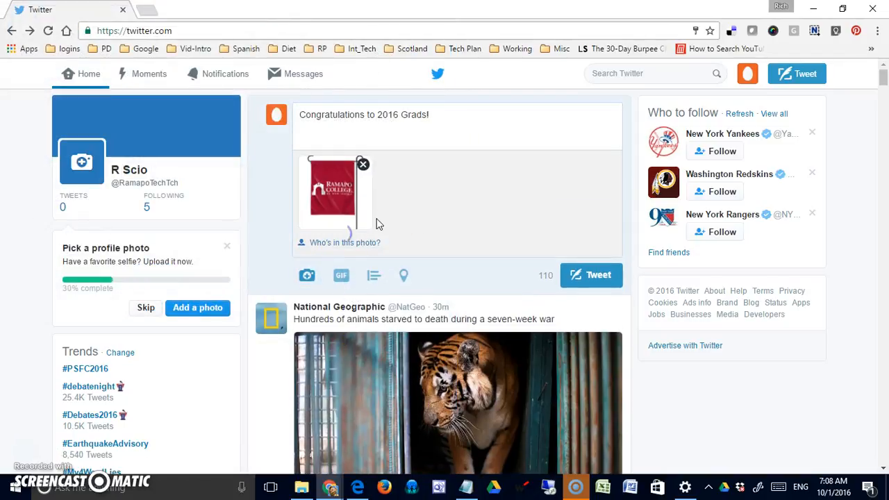
pyautogui.click(340, 243)
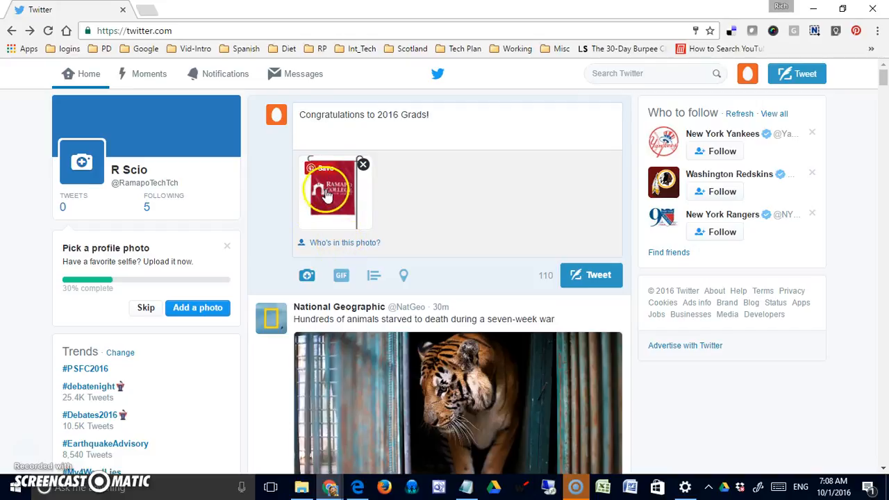
pyautogui.click(316, 242)
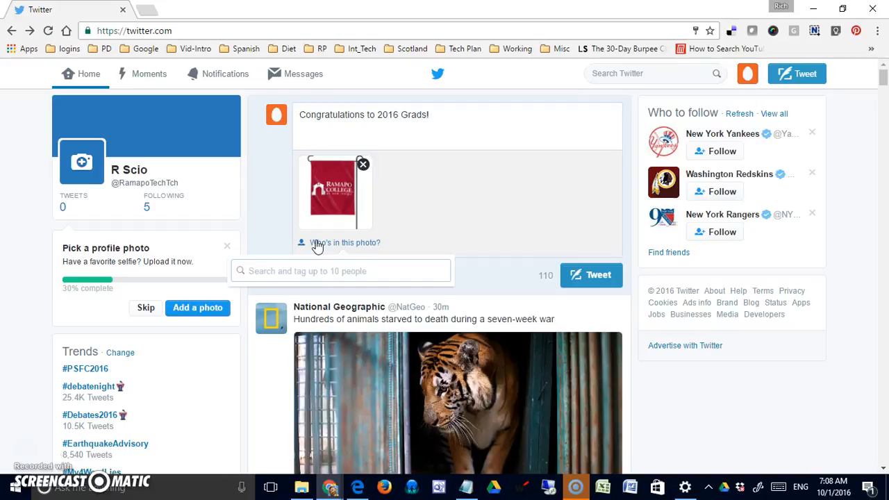
# Tag the searched account in the Ramapo photo, then remove the photo from the draft
pyautogui.write('joe')
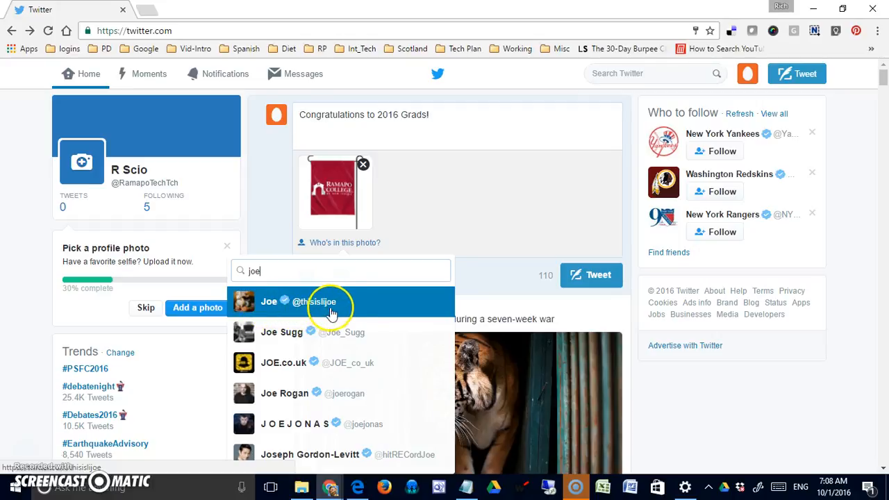
pyautogui.doubleClick(250, 270)
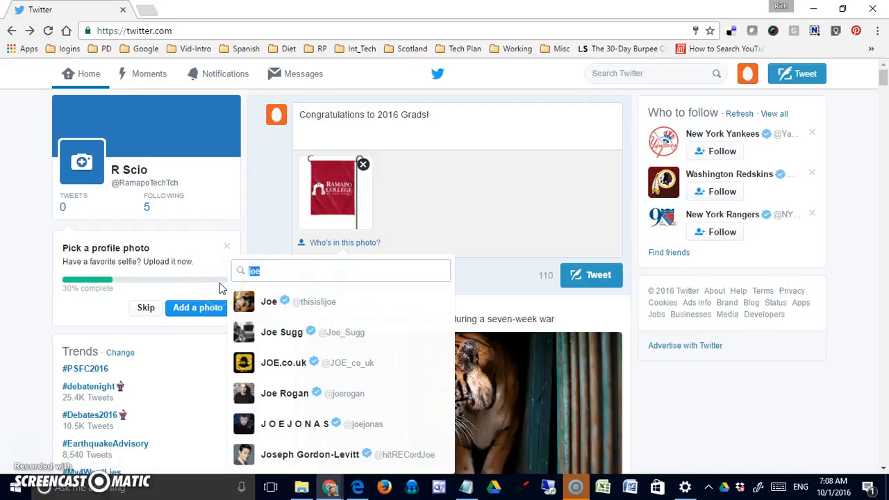
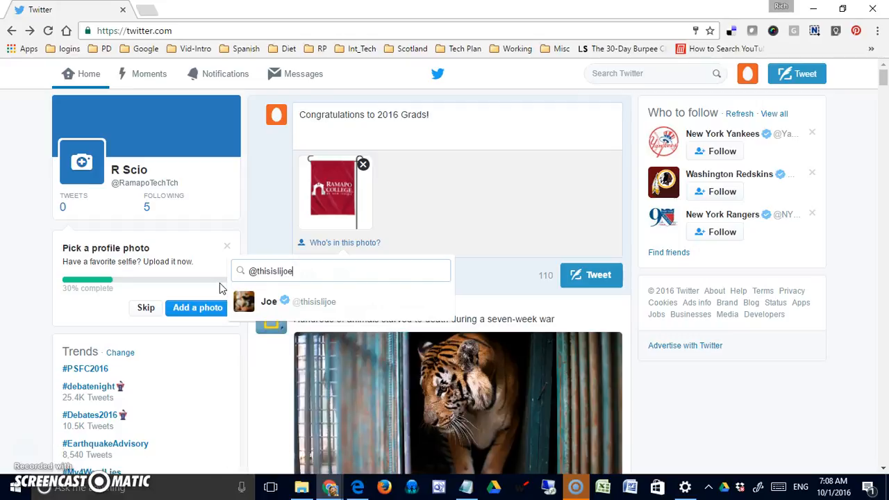
pyautogui.click(288, 302)
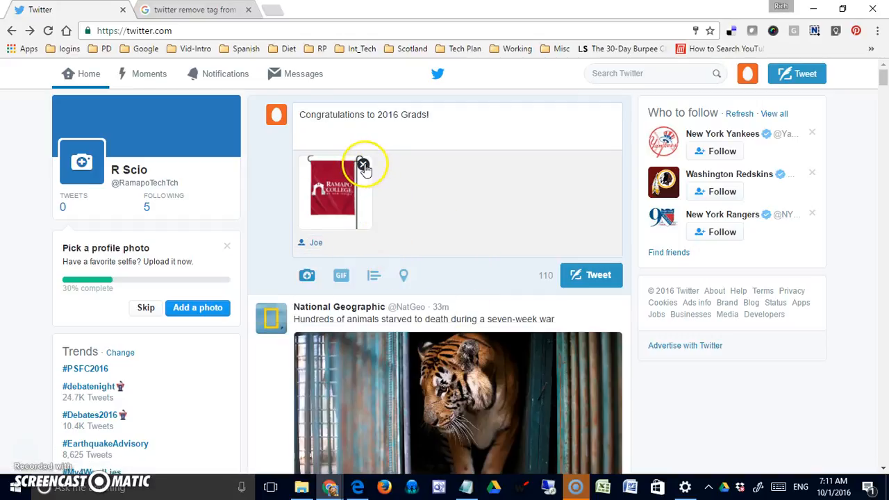
pyautogui.click(363, 167)
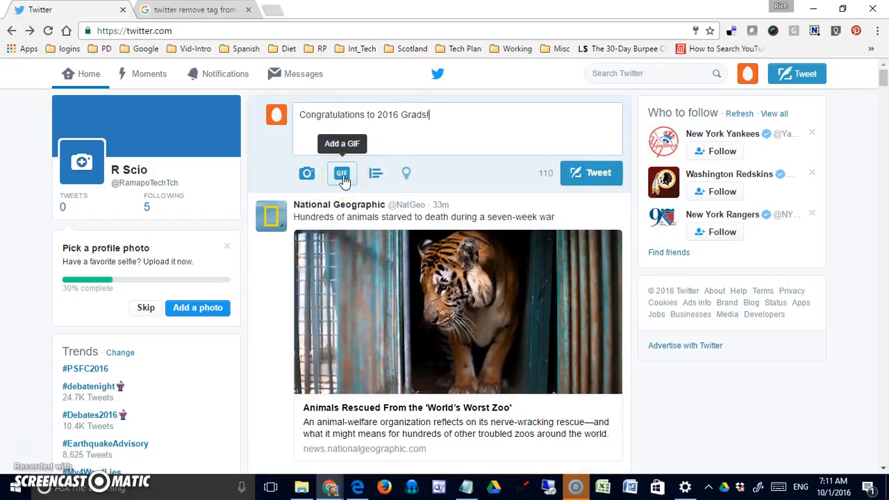
# Search GIFs for 'congratulations' and attach the clapping GIF to the draft
pyautogui.click(342, 177)
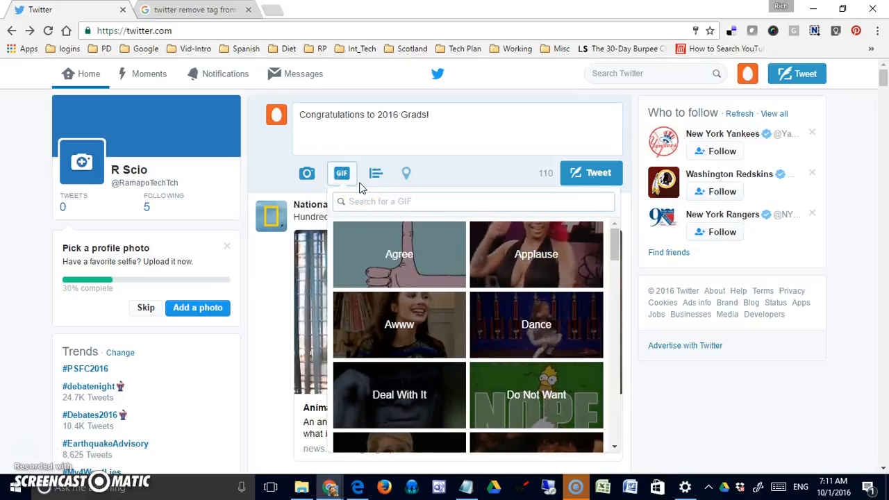
pyautogui.write('con')
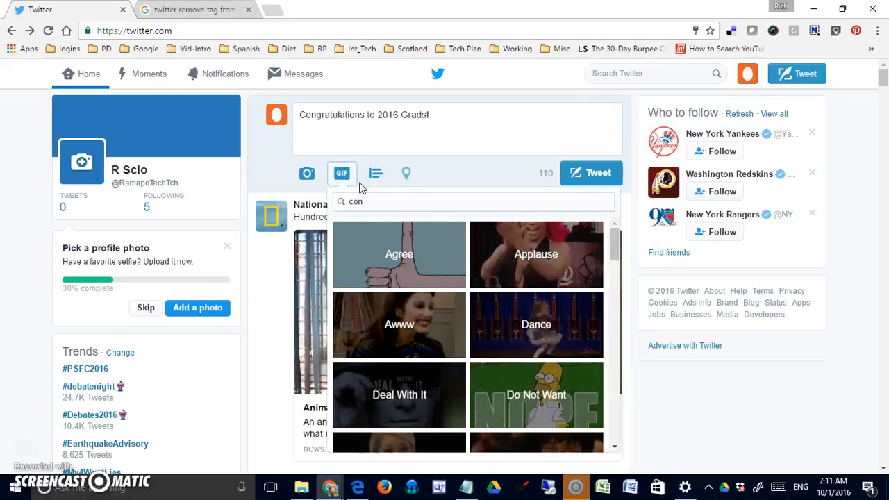
pyautogui.write('gratulations')
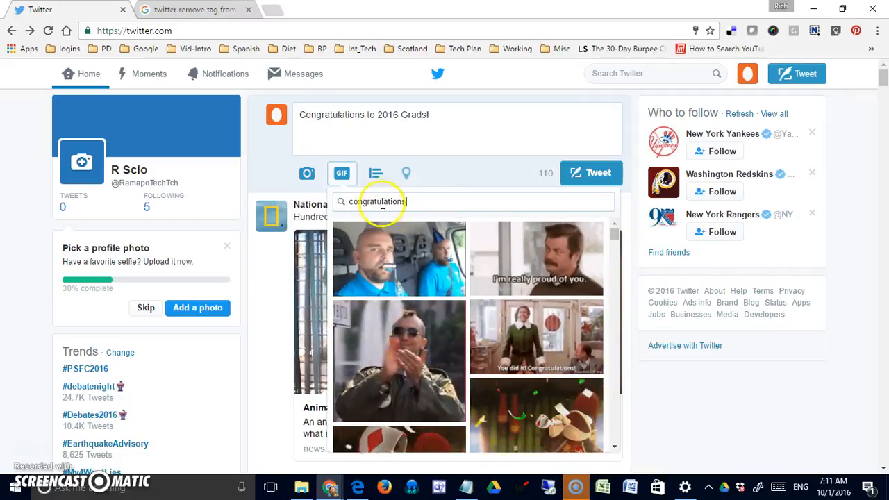
pyautogui.click(615, 233)
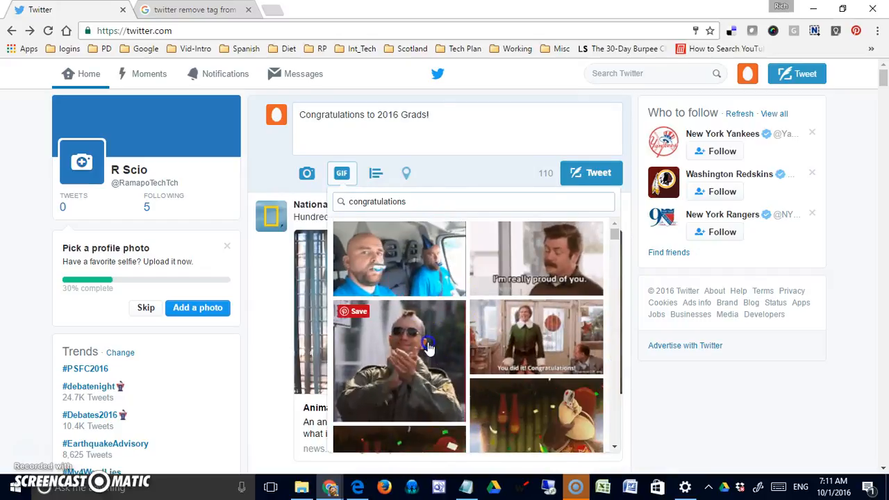
pyautogui.click(423, 340)
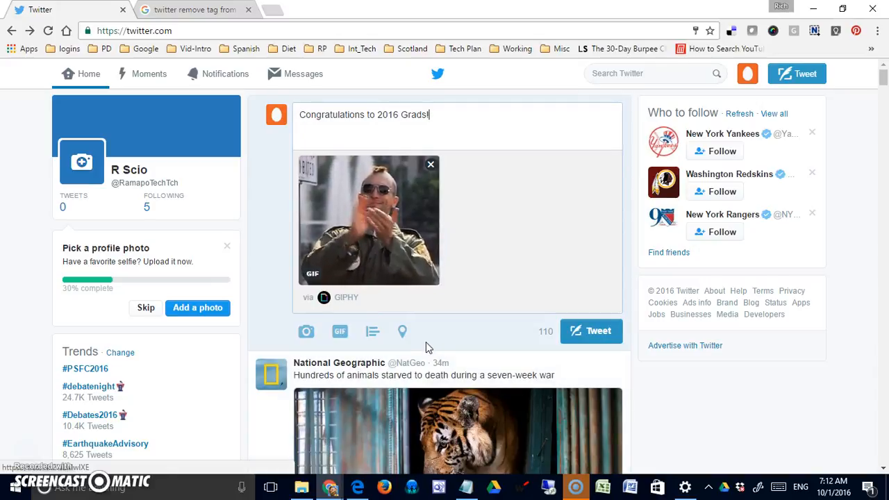
# Remove the attached clapping GIF, leaving only the congratulations text
pyautogui.click(423, 341)
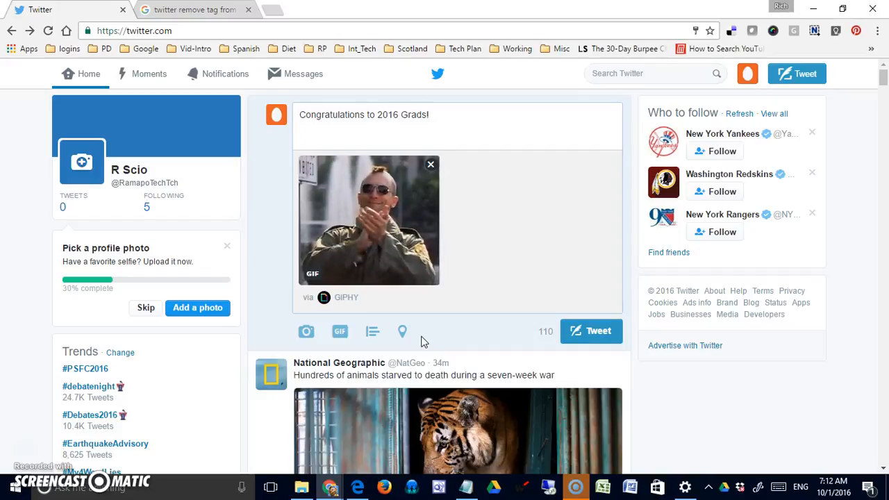
pyautogui.click(450, 288)
pyautogui.click(378, 240)
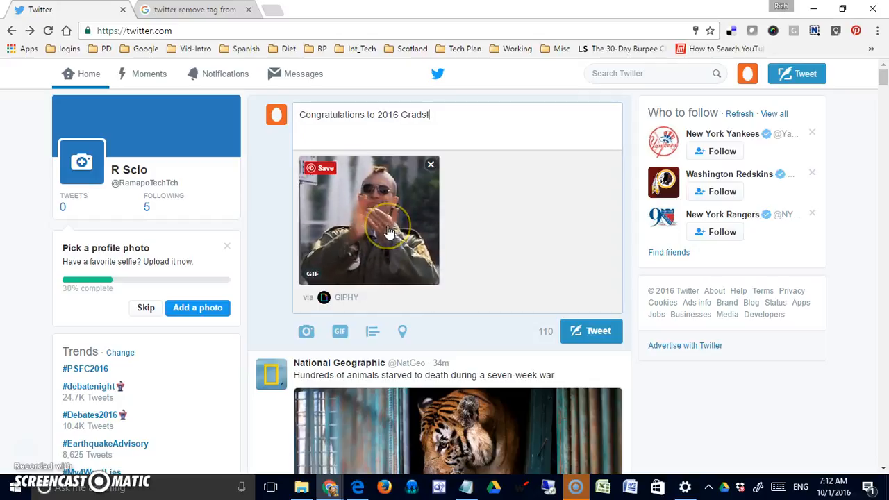
pyautogui.click(401, 188)
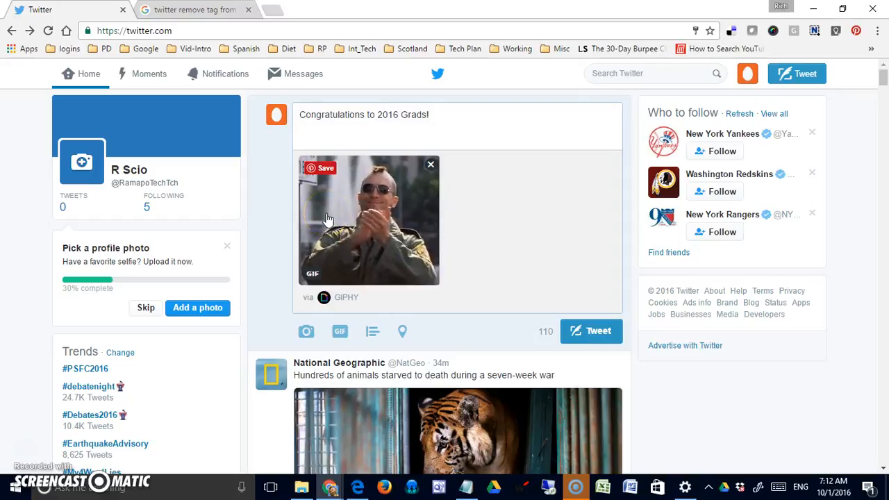
pyautogui.click(396, 118)
pyautogui.click(394, 184)
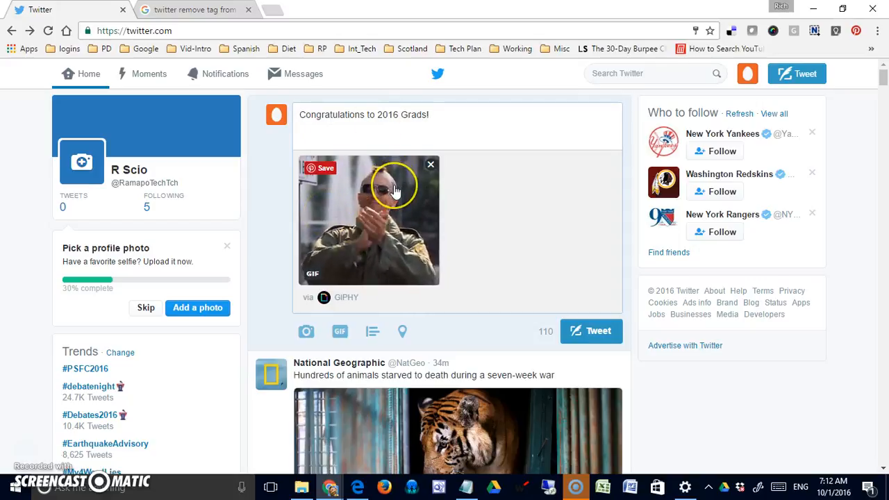
pyautogui.click(428, 164)
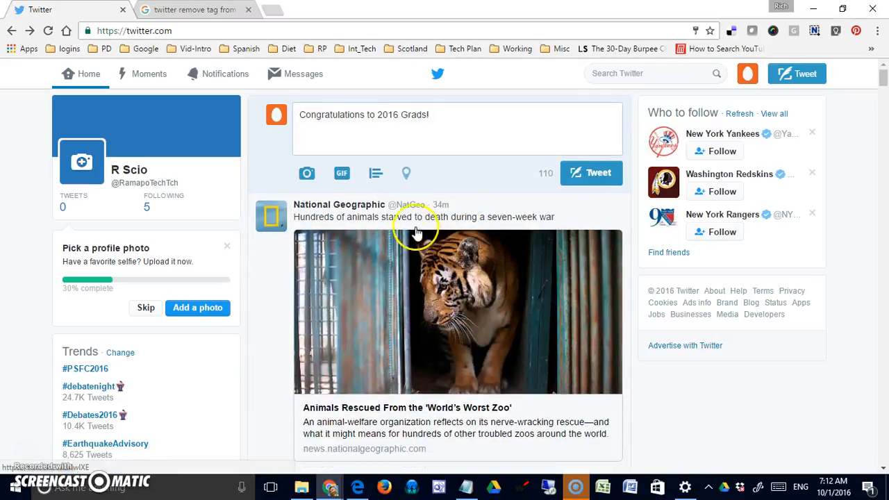
# Add a poll with choices 'They are the best' and 'Let's wish them.', then remove it
pyautogui.click(376, 173)
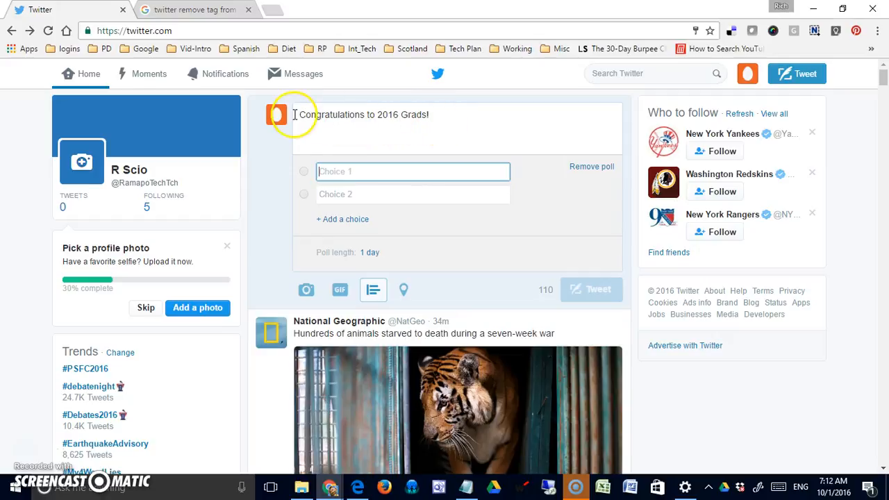
pyautogui.click(354, 170)
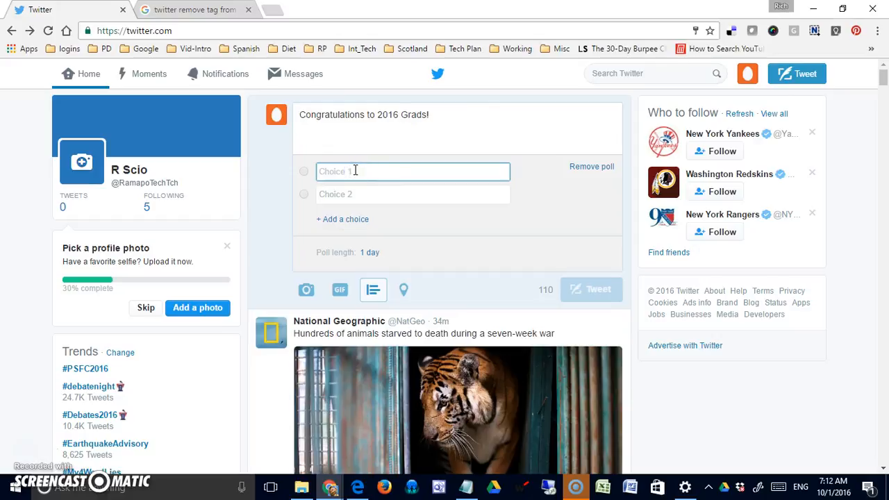
pyautogui.write('They are the best')
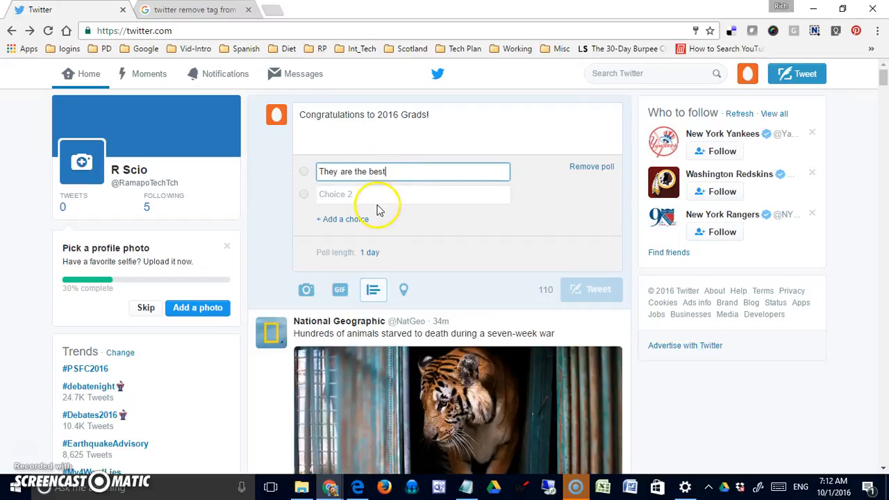
pyautogui.click(378, 199)
pyautogui.write('Let')
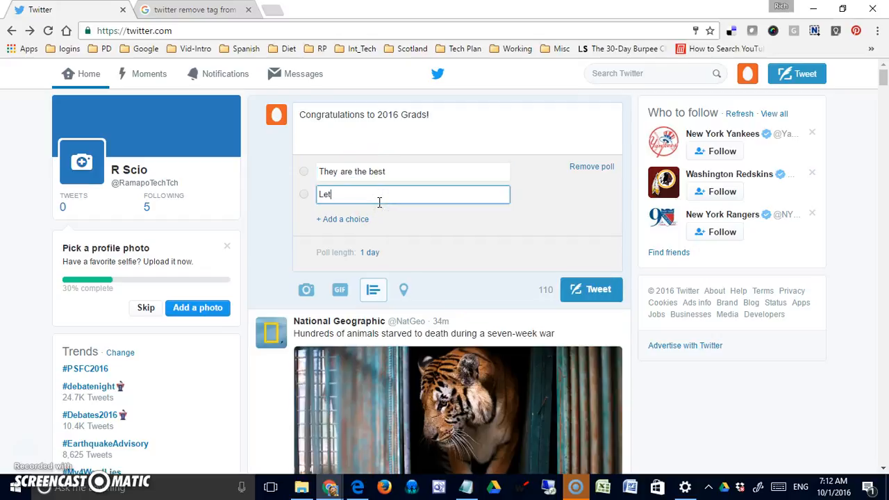
pyautogui.write("'s wish them.")
pyautogui.click(491, 250)
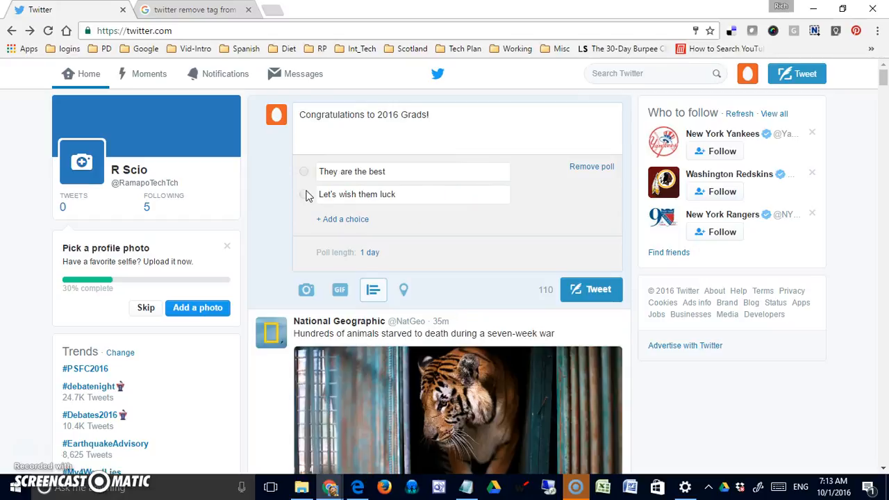
pyautogui.click(595, 171)
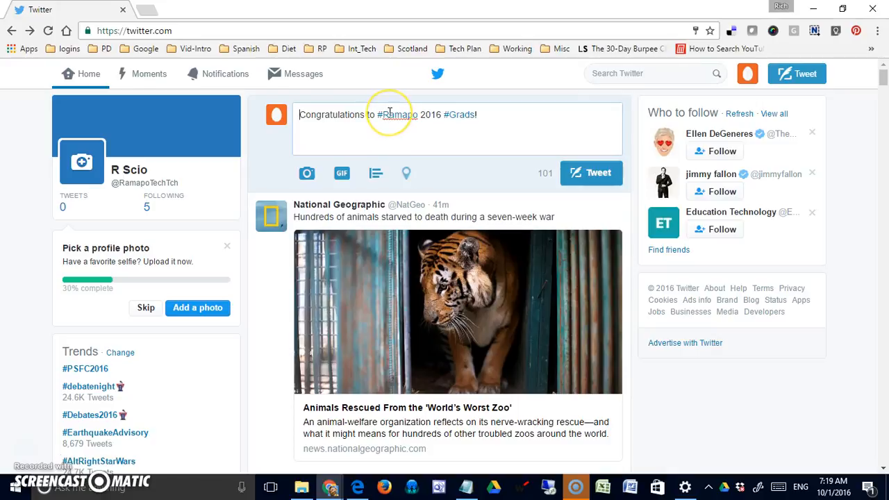
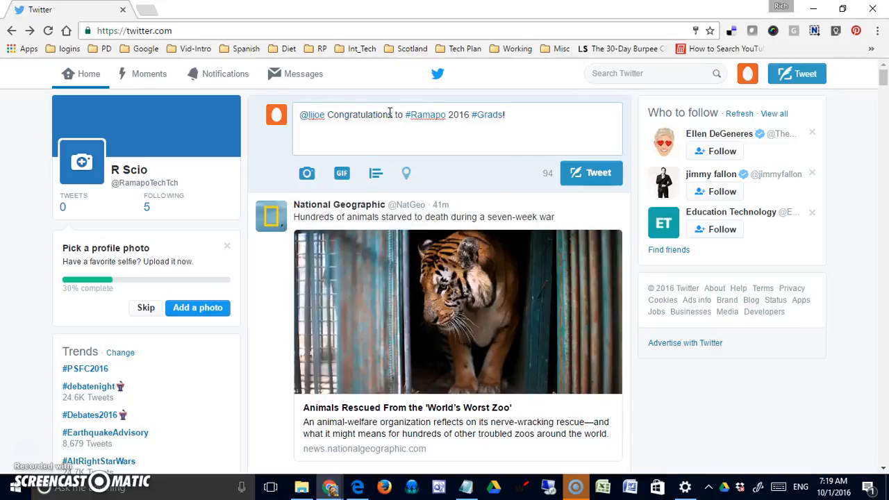
pyautogui.click(356, 133)
pyautogui.click(324, 120)
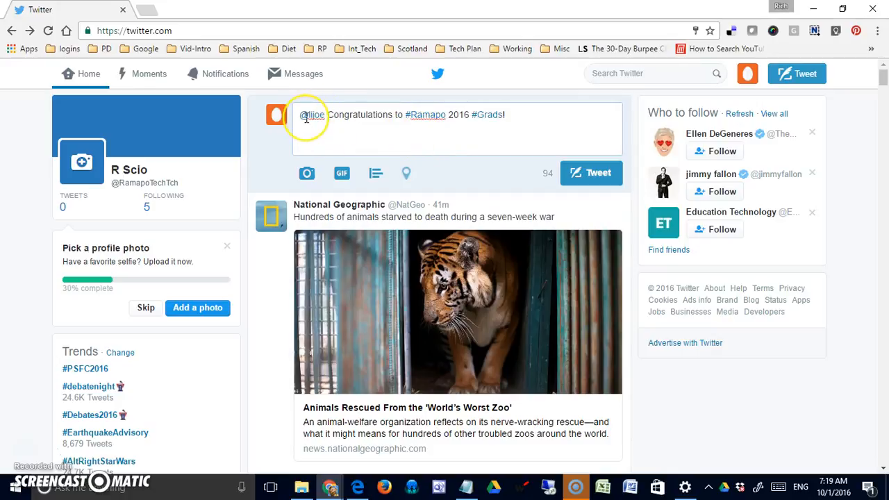
pyautogui.moveTo(305, 116)
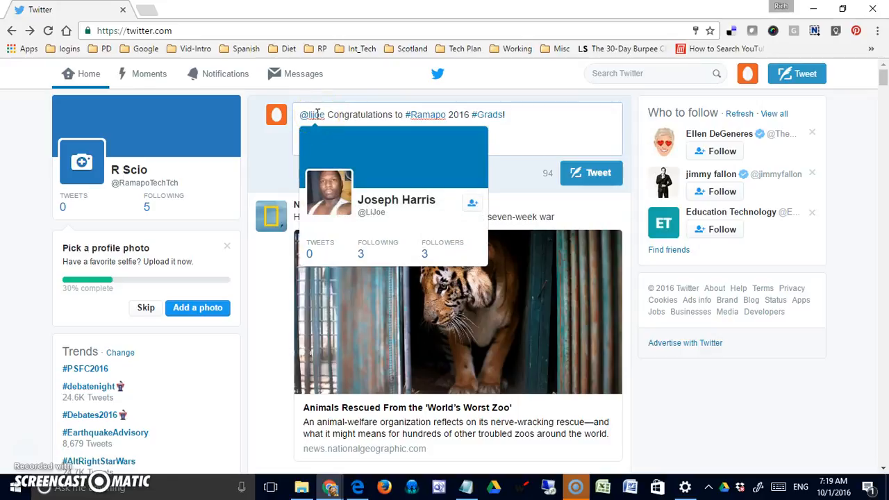
pyautogui.click(513, 138)
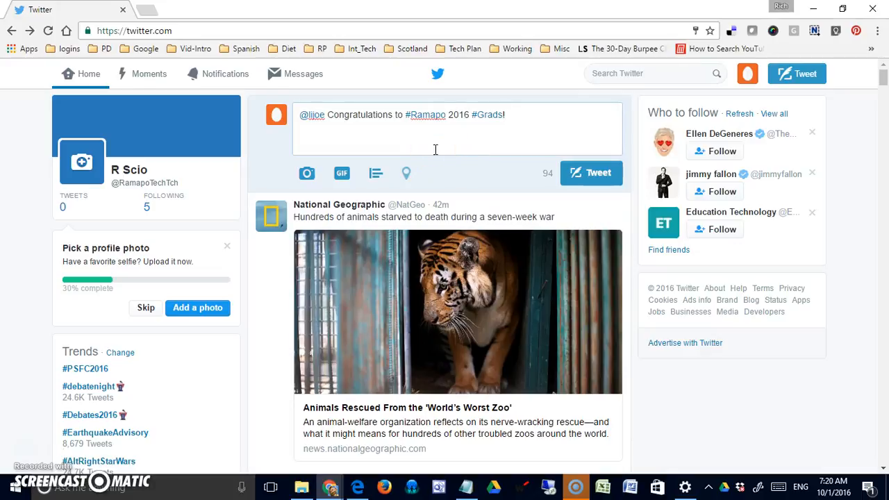
pyautogui.click(542, 114)
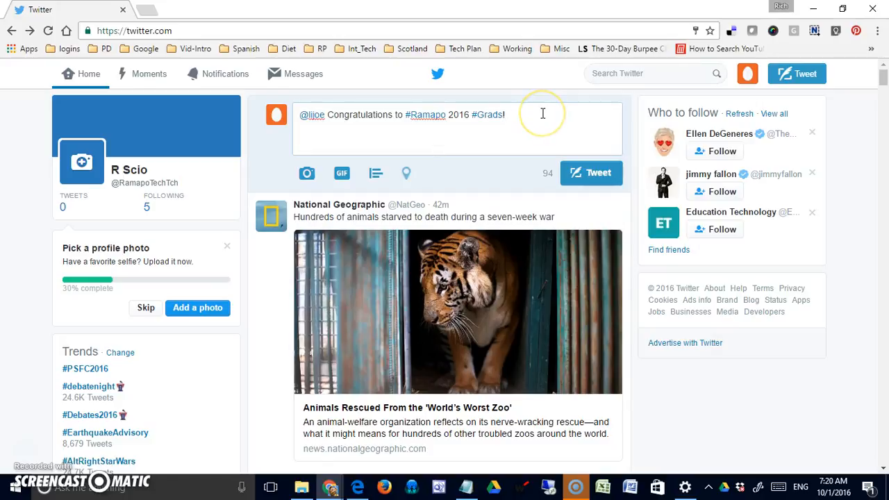